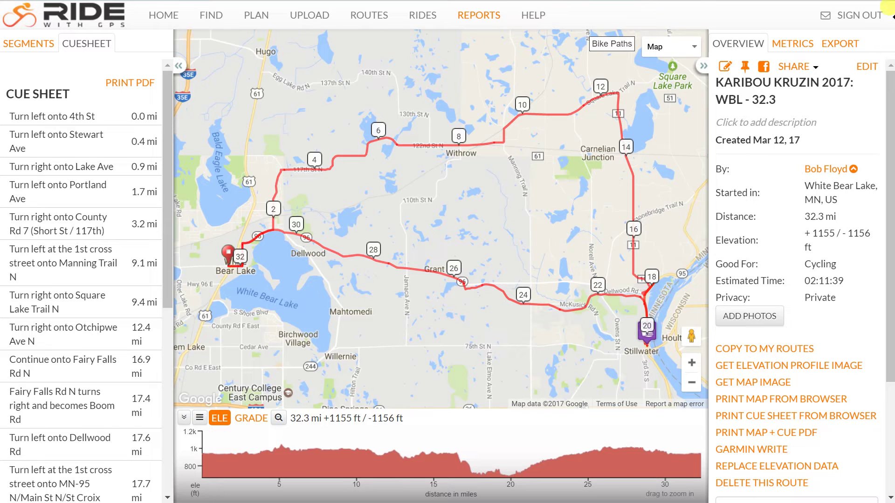
# Shorten the route title 'KARIBOU KRUZIN 2017: WBL - 32.3' to 'KKWBL-32.3' and save it.
pyautogui.click(792, 99)
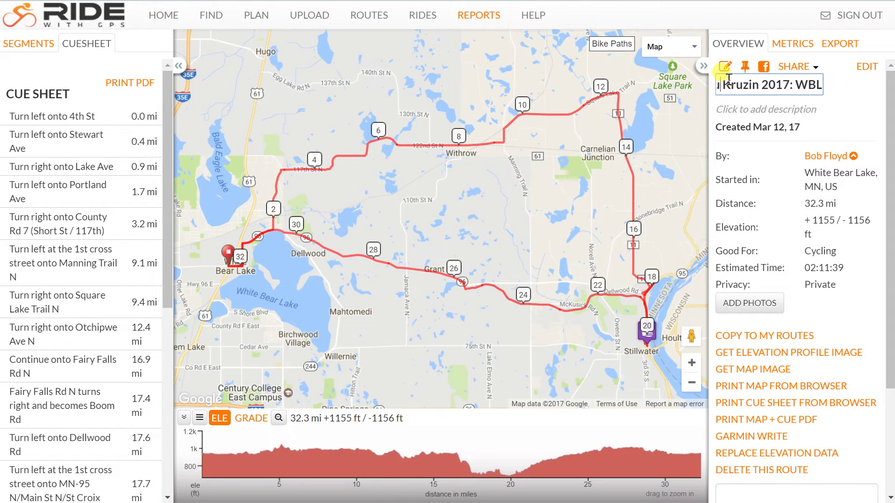
pyautogui.press('Home')
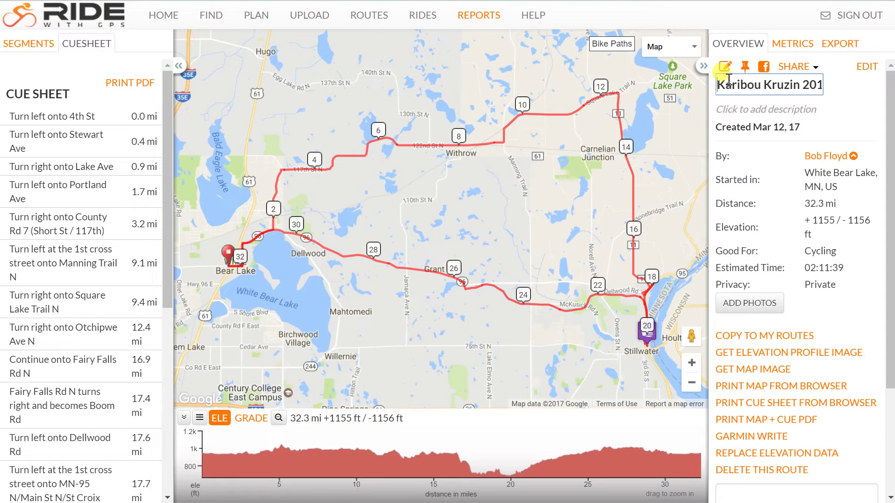
pyautogui.hotkey('ctrl', 'a')
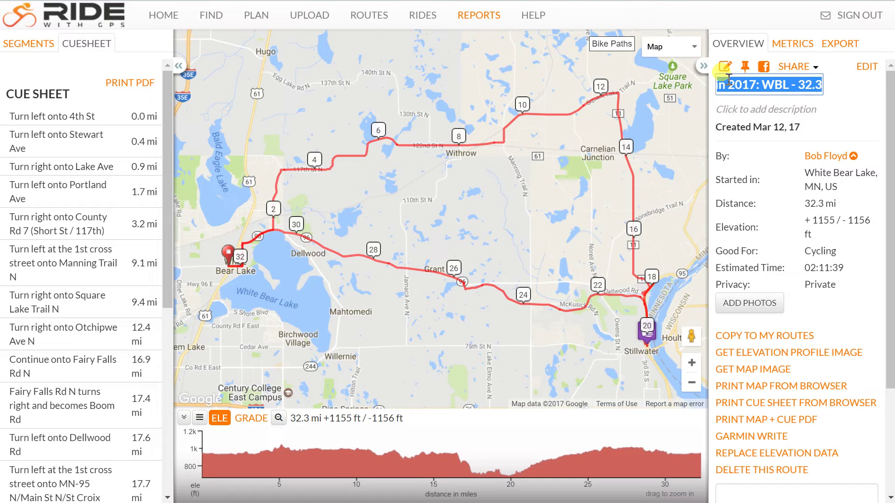
pyautogui.click(753, 85)
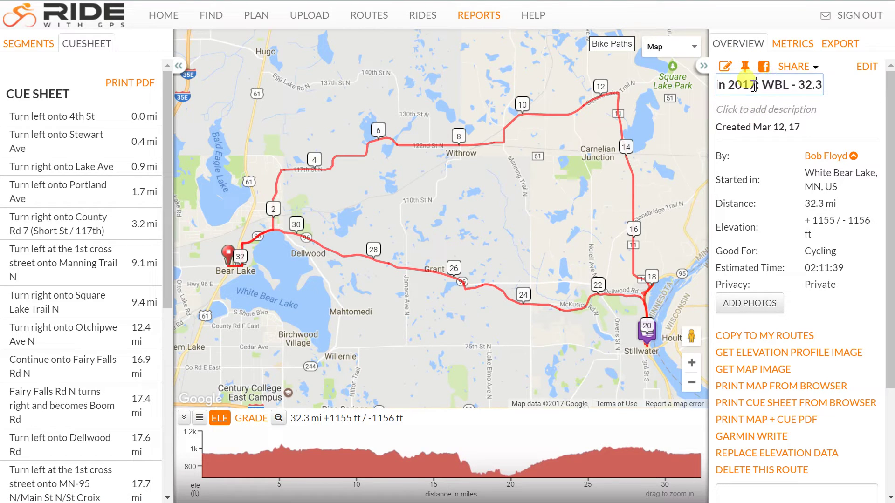
pyautogui.press('Left')
pyautogui.press('Left')
pyautogui.press('Left')
pyautogui.press('Left')
pyautogui.press('Left')
pyautogui.press('Left')
pyautogui.press('Left')
pyautogui.press('Left')
pyautogui.press('Left')
pyautogui.press('Left')
pyautogui.press('Left')
pyautogui.press('Left')
pyautogui.press('Left')
pyautogui.press('Left')
pyautogui.press('Left')
pyautogui.press('Left')
pyautogui.press('Left')
pyautogui.hotkey('shift', 'Right')
pyautogui.hotkey('shift', 'Right')
pyautogui.hotkey('shift', 'Right')
pyautogui.hotkey('shift', 'Right')
pyautogui.hotkey('shift', 'Right')
pyautogui.hotkey('shift', 'Right')
pyautogui.hotkey('shift', 'Right')
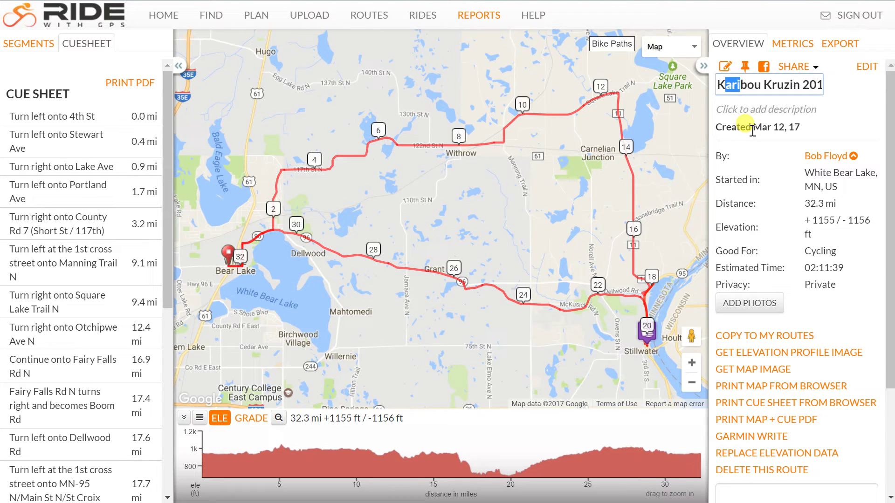
pyautogui.press('BackSpace')
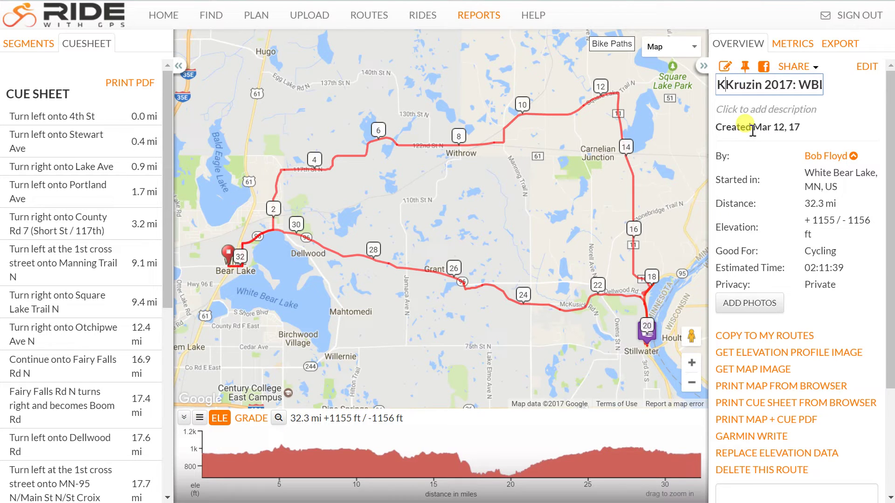
pyautogui.press('Right')
pyautogui.press('Delete')
pyautogui.press('Delete')
pyautogui.press('Delete')
pyautogui.press('Delete')
pyautogui.press('Delete')
pyautogui.press('Delete')
pyautogui.press('Delete')
pyautogui.press('Delete')
pyautogui.press('Delete')
pyautogui.press('Delete')
pyautogui.press('Delete')
pyautogui.press('Delete')
pyautogui.press('BackSpace')
pyautogui.press('Delete')
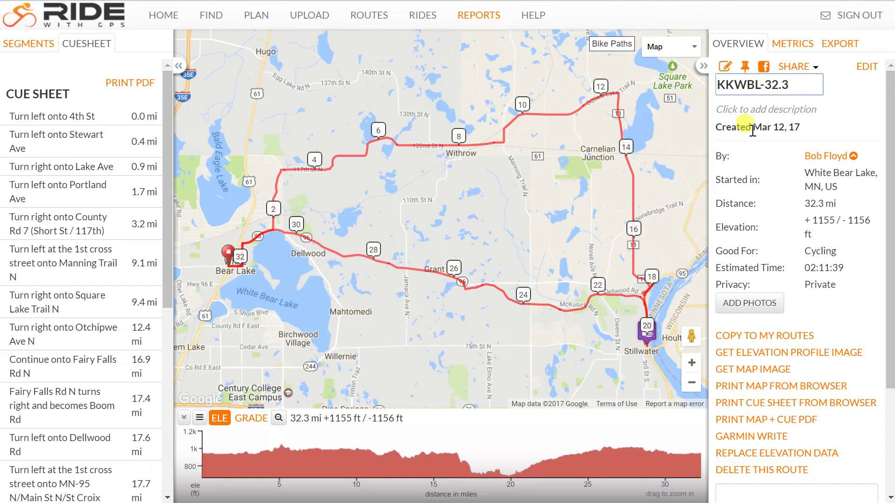
pyautogui.press('Return')
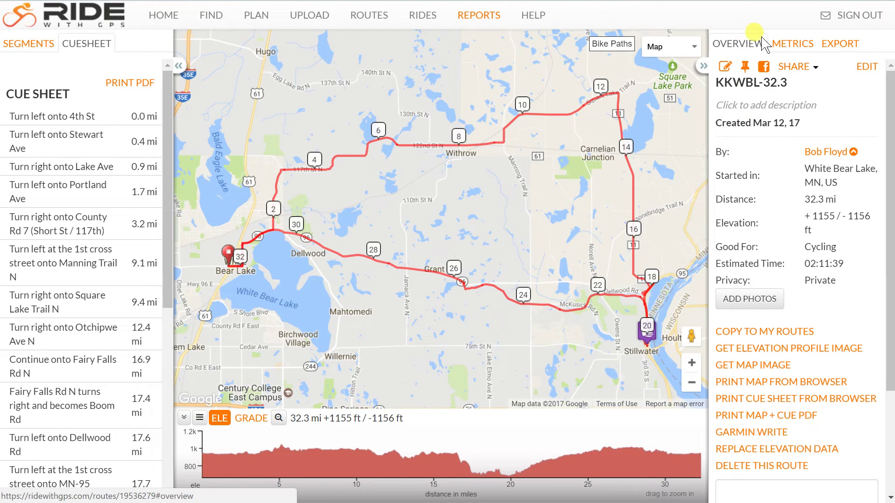
# Show the route's export options and review the TCX notification distance of 30 meters in advance.
pyautogui.click(839, 46)
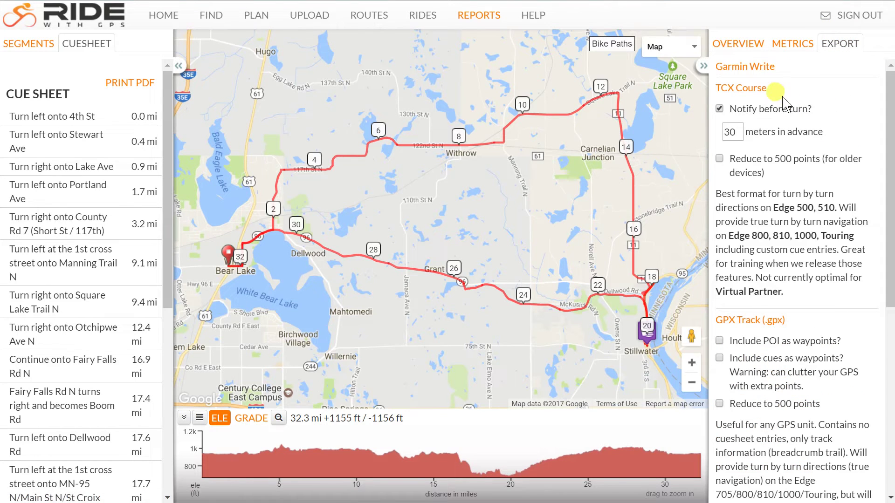
pyautogui.click(752, 91)
pyautogui.click(736, 131)
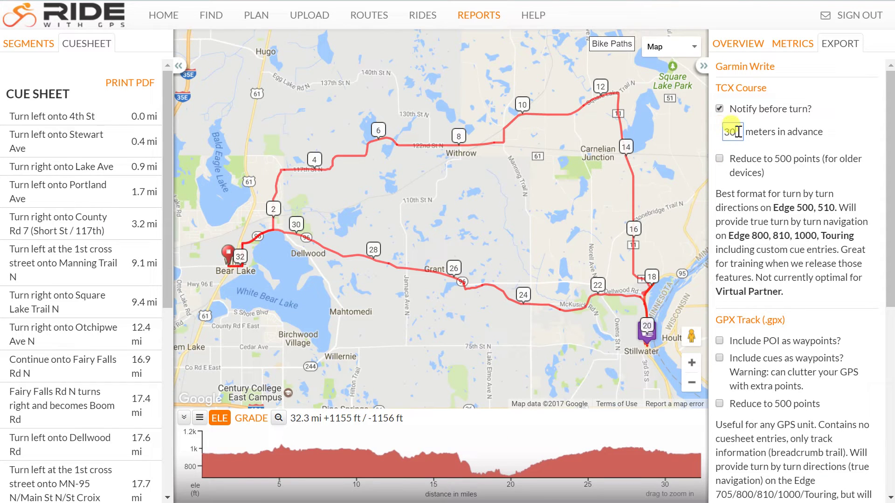
pyautogui.moveTo(738, 131); pyautogui.dragTo(726, 126)
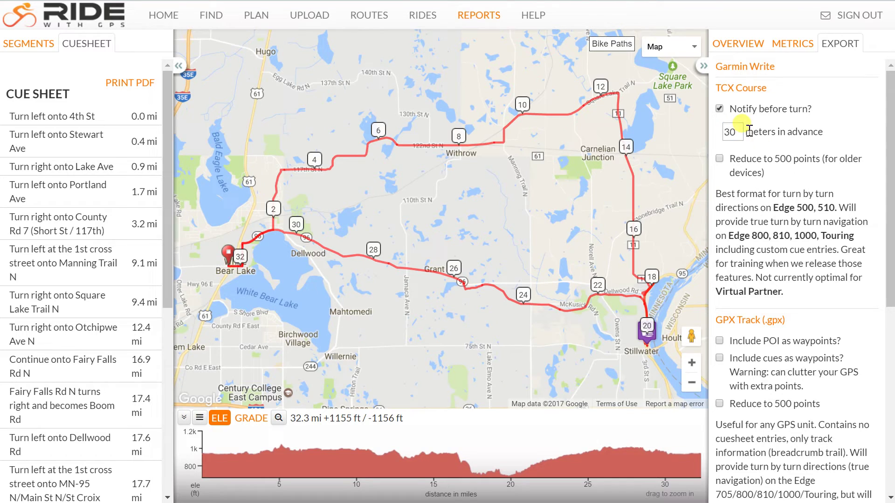
pyautogui.click(725, 132)
# Download the TCX course and save it to the Desktop as KKWBL-32.3 (1).tcx.
pyautogui.click(752, 91)
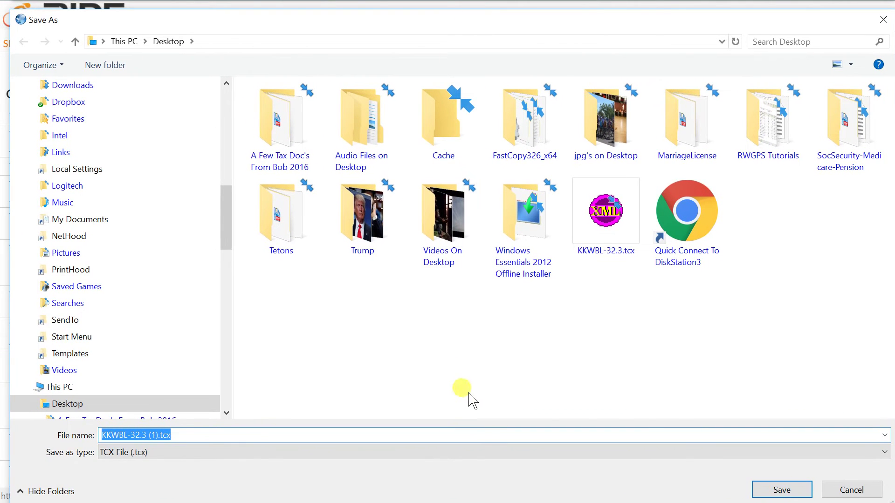
pyautogui.click(798, 496)
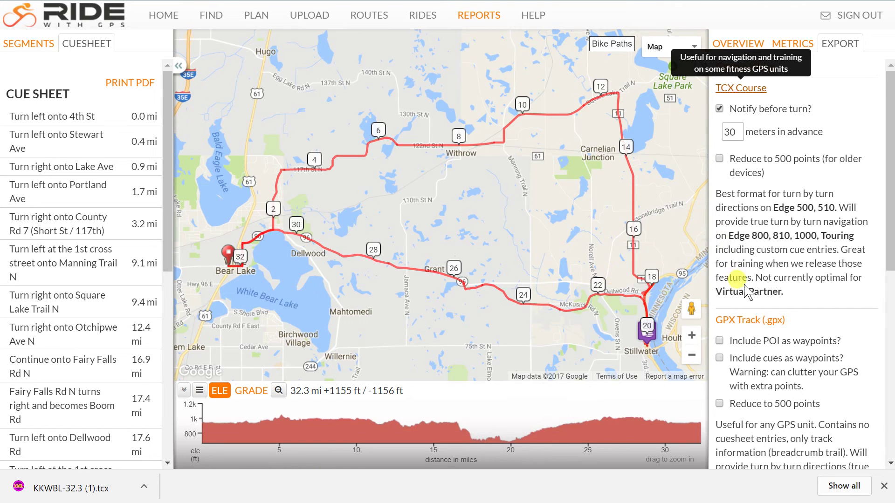
pyautogui.scroll(-1, 817, 321)
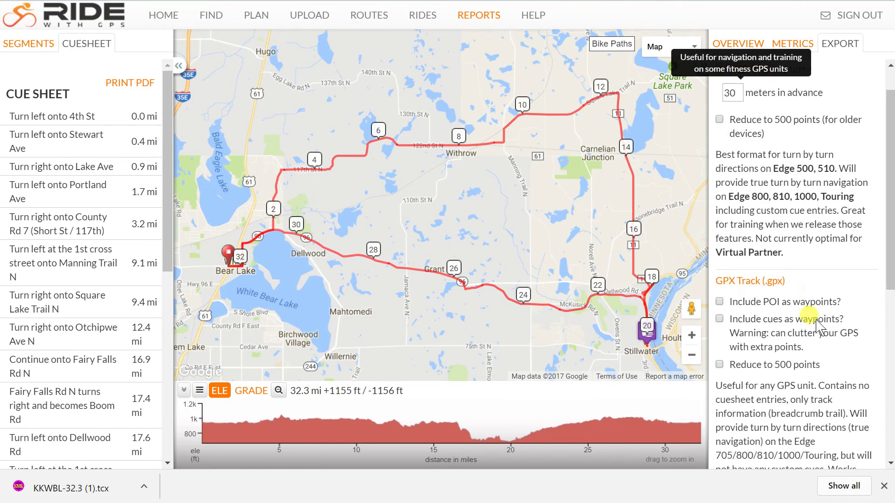
pyautogui.scroll(-3, 816, 323)
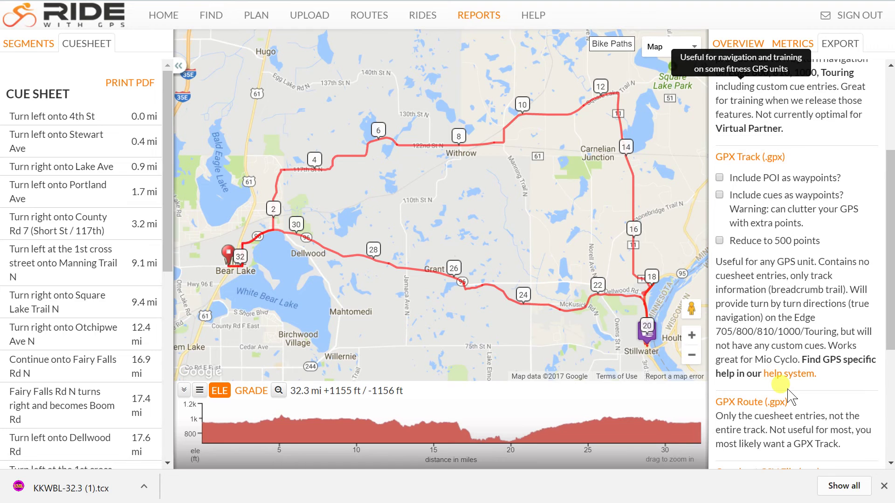
pyautogui.scroll(3, 788, 397)
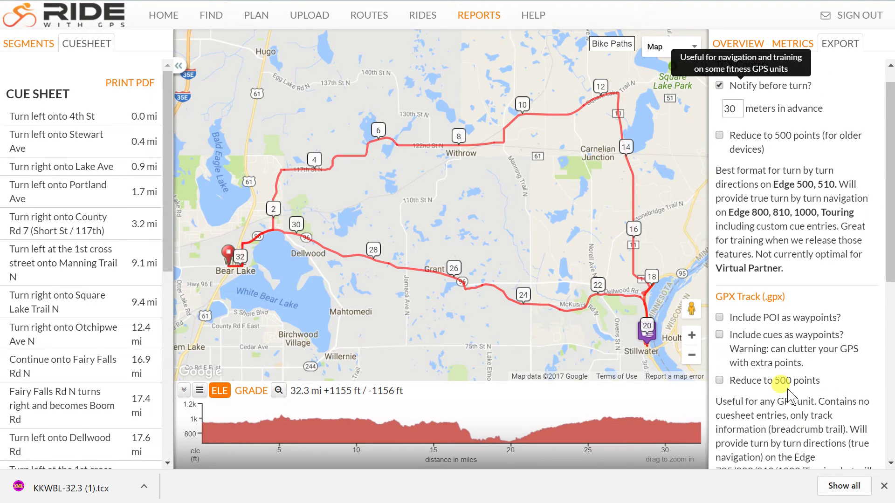
pyautogui.scroll(-1, 788, 397)
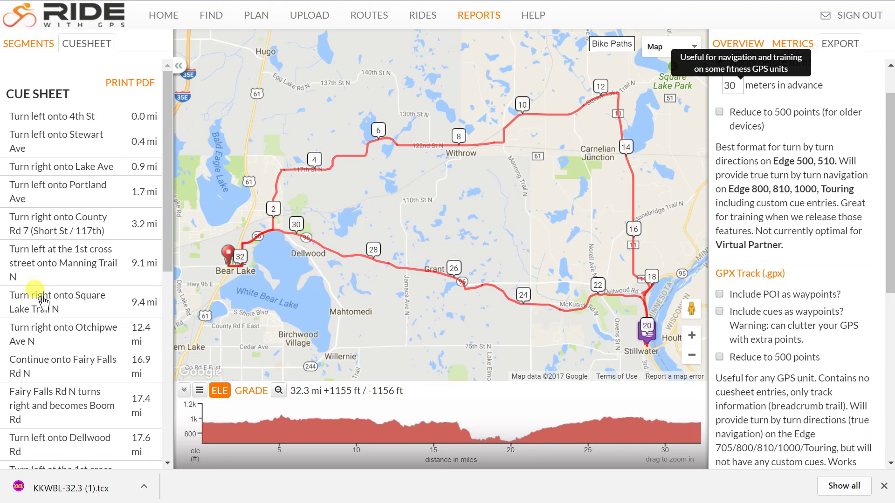
# Download the GPX track and save it to the Desktop as KKWBL-32.3 (1).gpx.
pyautogui.click(757, 279)
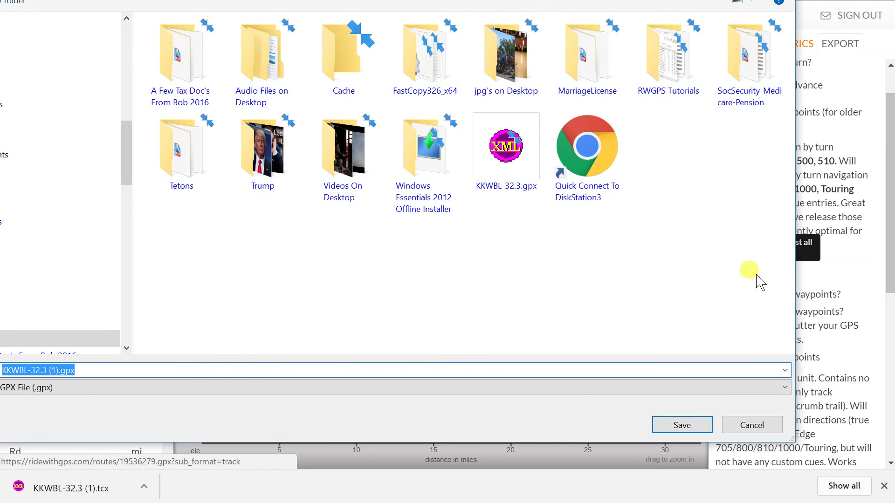
pyautogui.moveTo(458, 0); pyautogui.dragTo(546, 22)
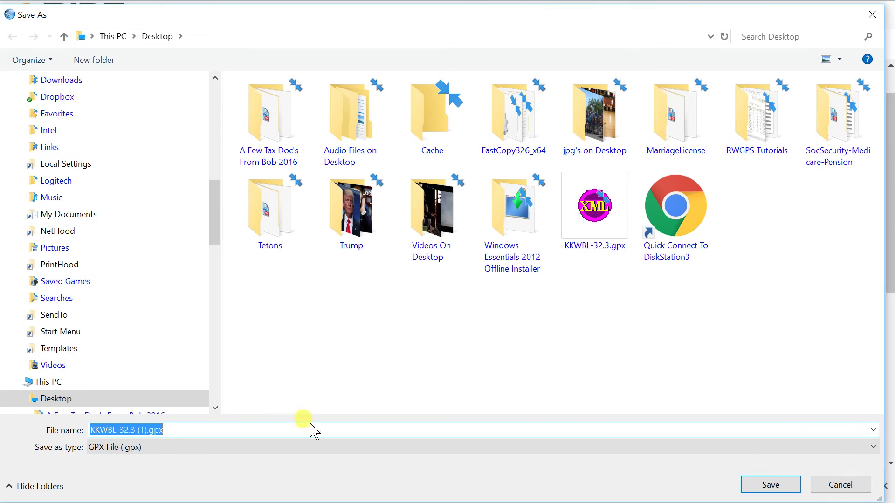
pyautogui.click(746, 483)
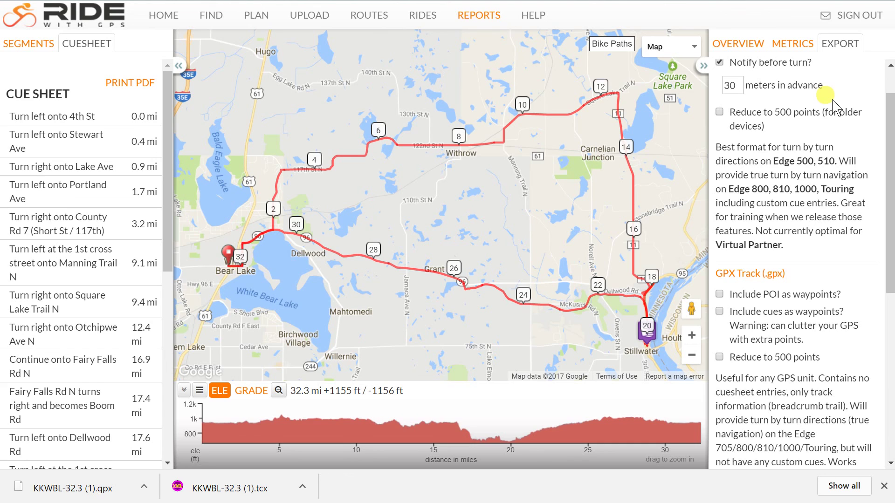
# On the route overview, replace 'KKWBL-32.3' with the original title 'KARIBOU KRUZIN 2017: WBL - 32.3'.
pyautogui.click(750, 47)
pyautogui.scroll(1, 749, 122)
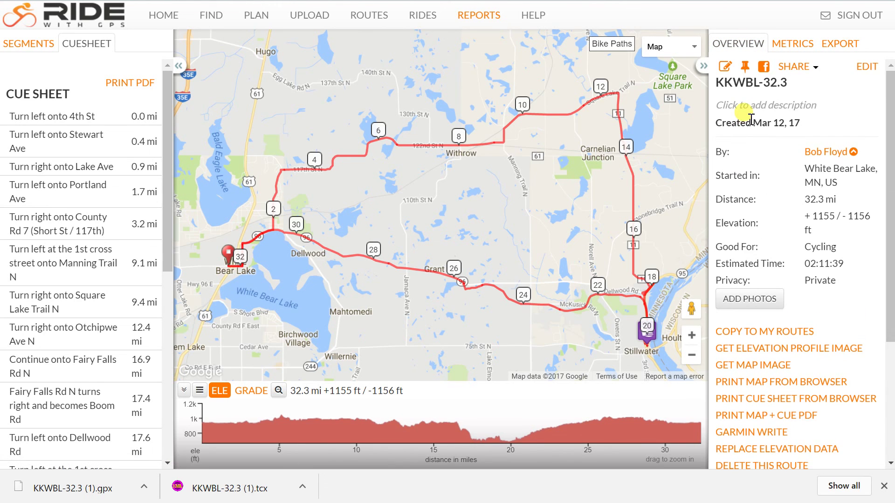
pyautogui.click(720, 84)
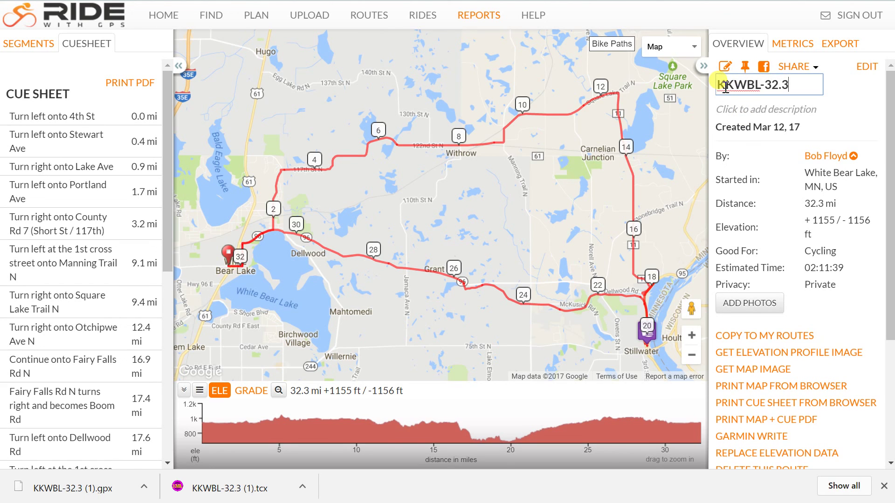
pyautogui.moveTo(717, 84); pyautogui.dragTo(823, 87)
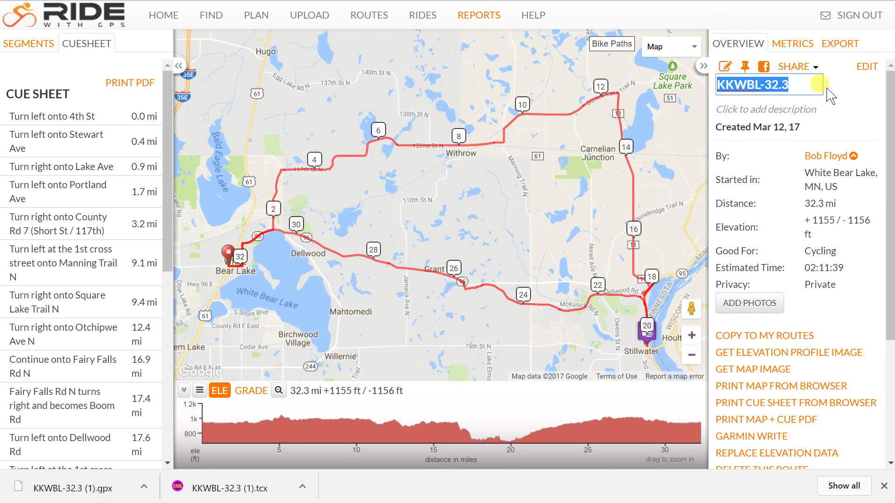
pyautogui.hotkey('ctrl', 'v')
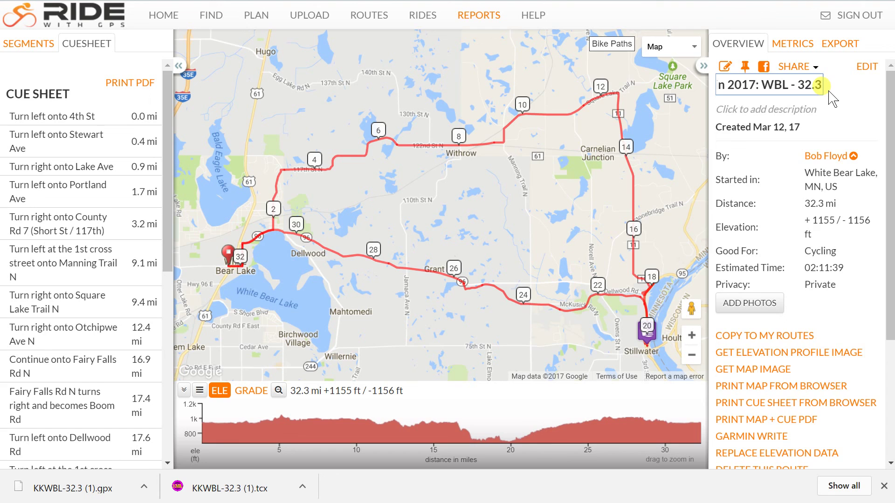
pyautogui.press('Return')
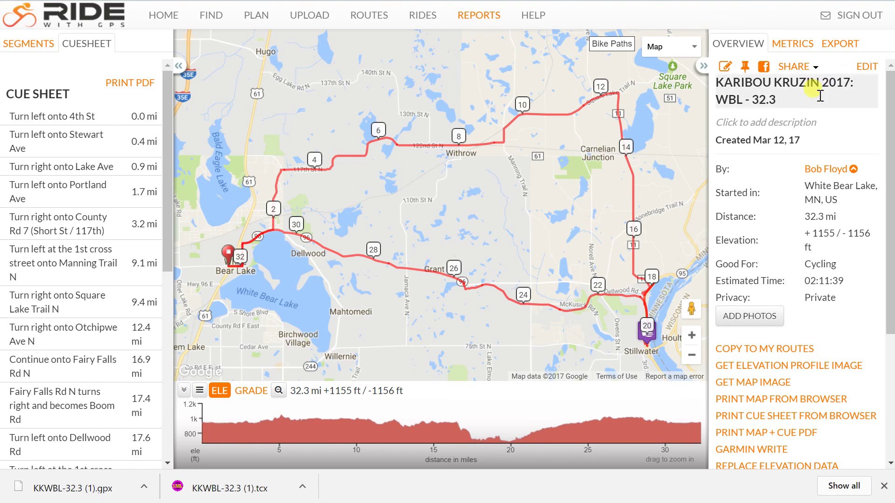